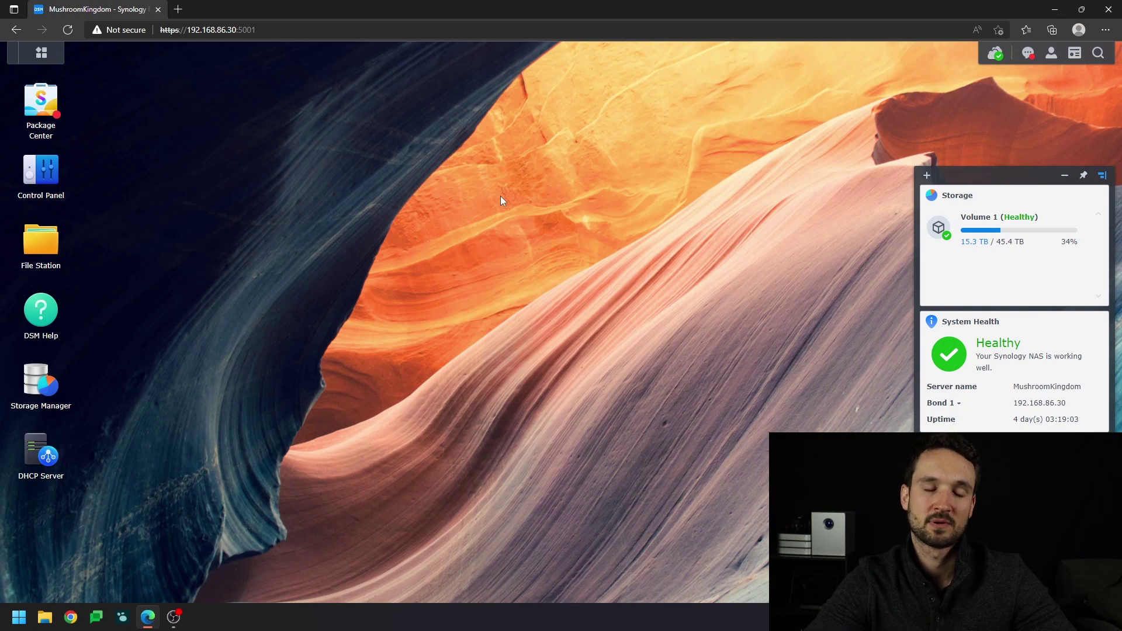
Search Package Center for 'notestation' and install the Note Station package.
{"action": "left_click", "coordinate": [58, 97]}
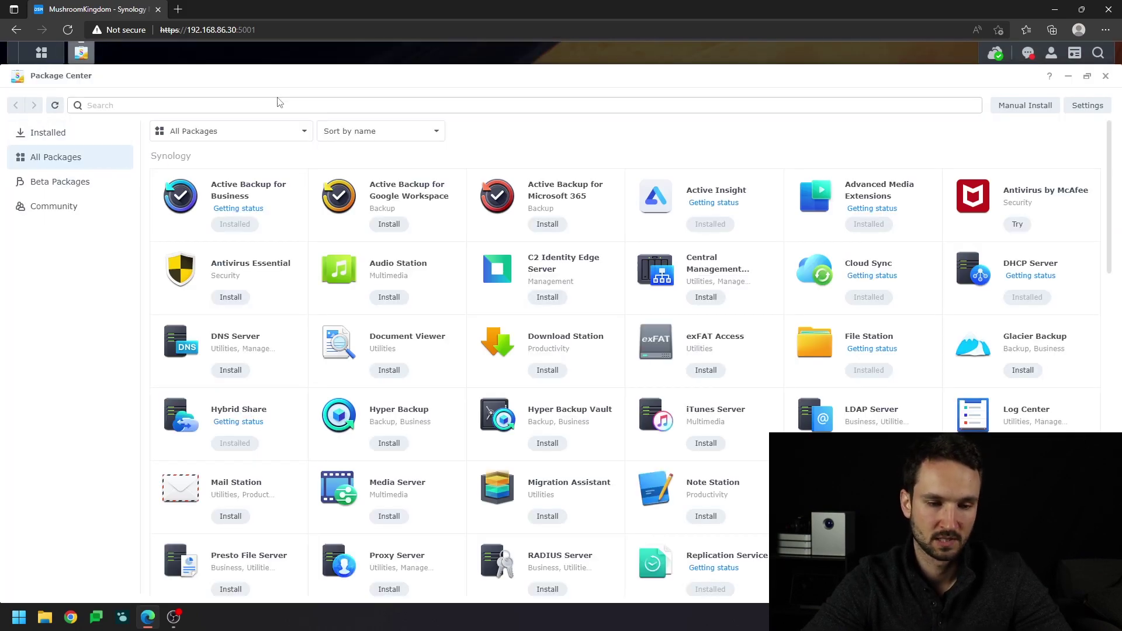
{"action": "left_click", "coordinate": [268, 105]}
{"action": "type", "text": "note"}
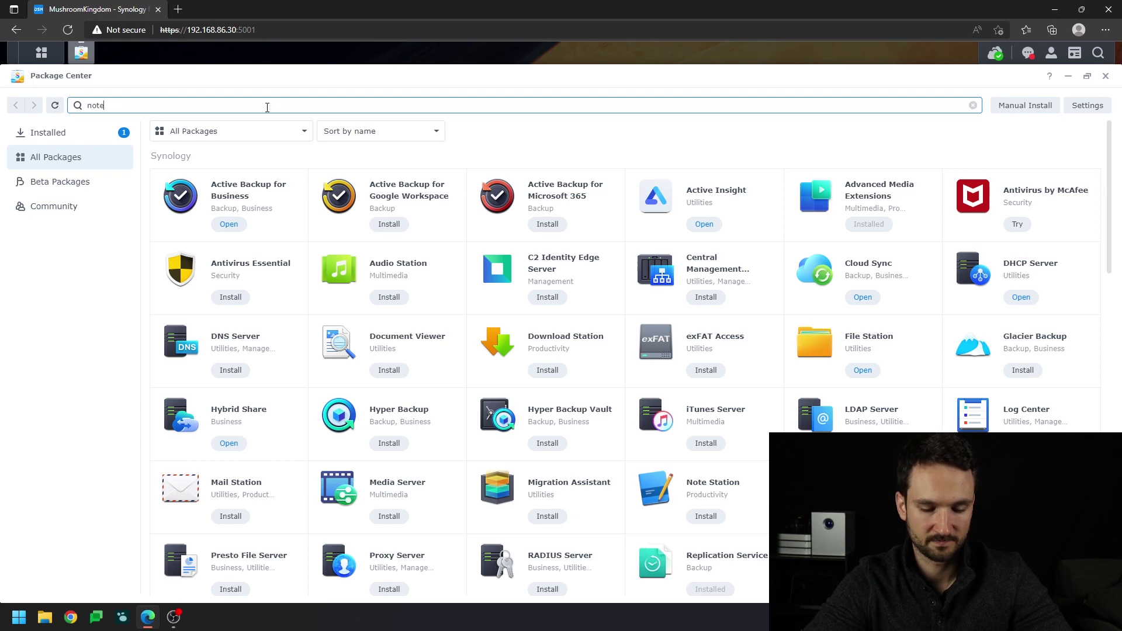
{"action": "type", "text": "station"}
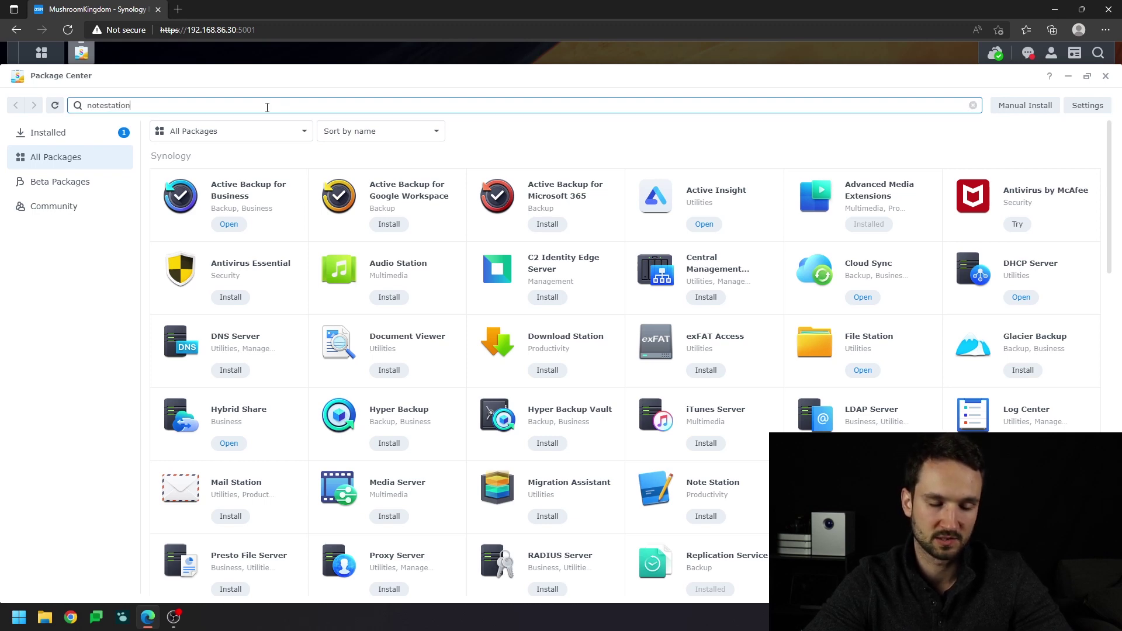
{"action": "key", "text": "Return"}
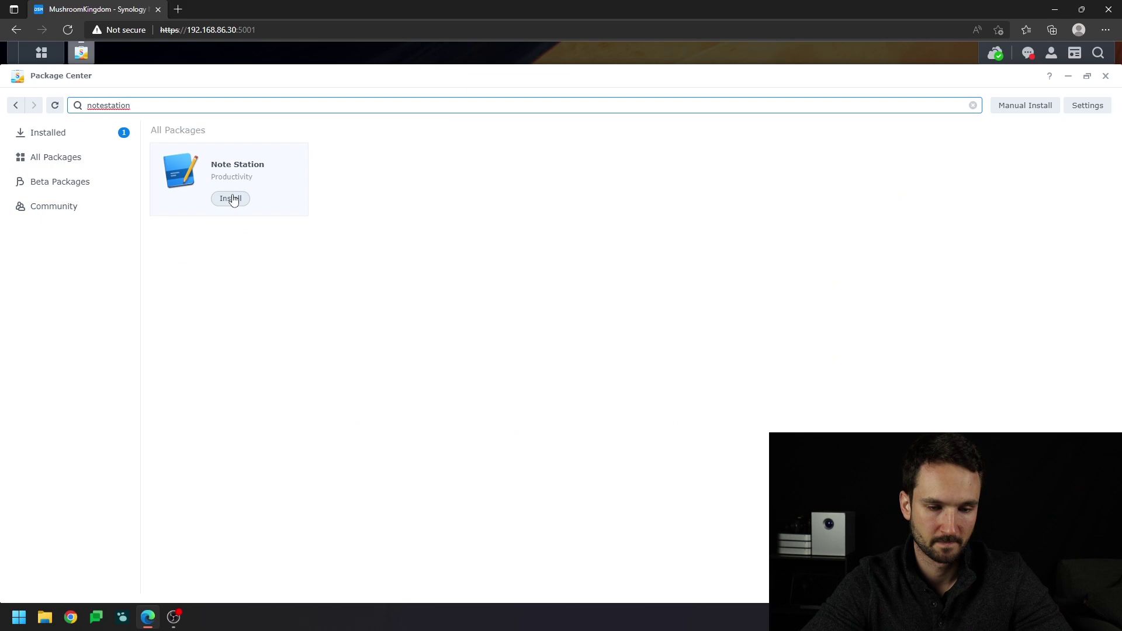
{"action": "left_click", "coordinate": [231, 199]}
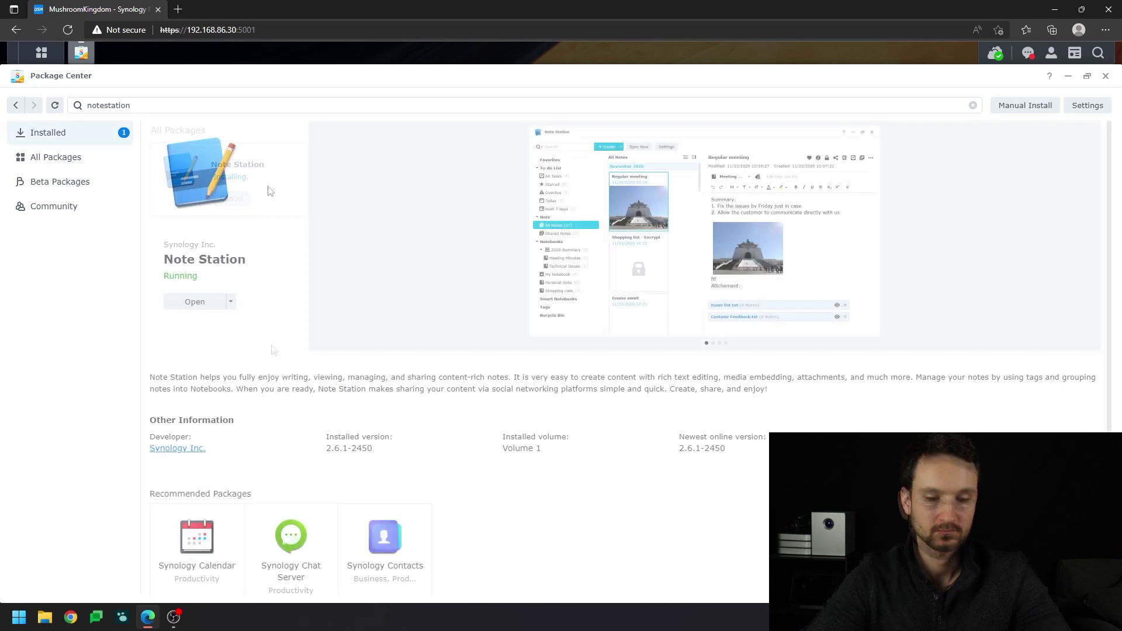
Launch Note Station, dismiss its Web Clipper tip, restore and reposition its window, and minimize Package Center.
{"action": "left_click", "coordinate": [187, 304]}
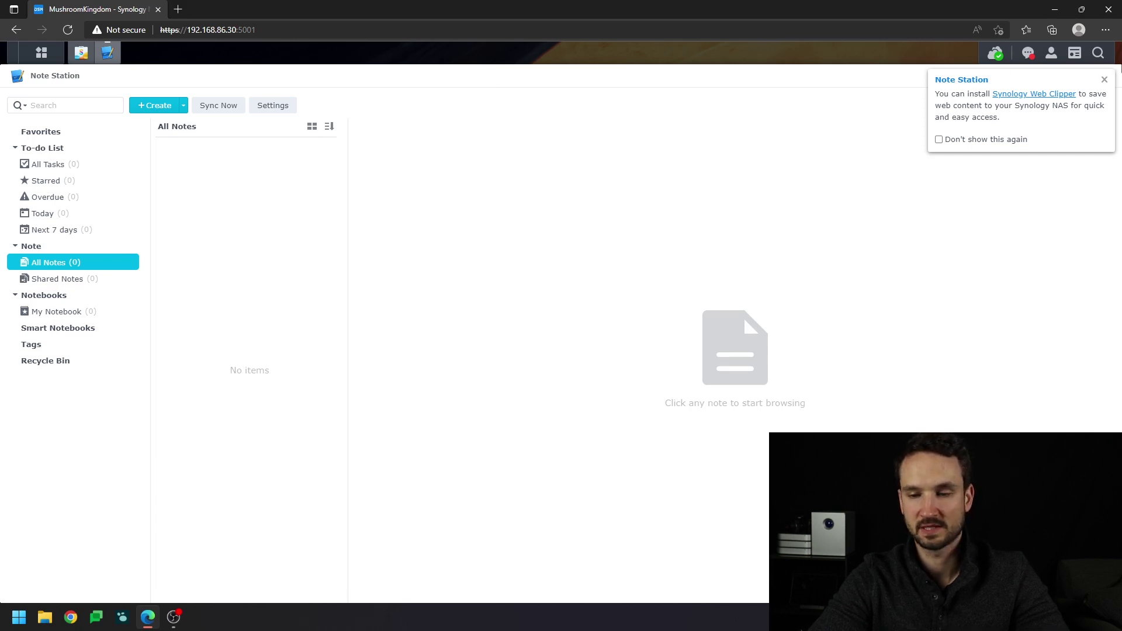
{"action": "left_click", "coordinate": [1104, 79]}
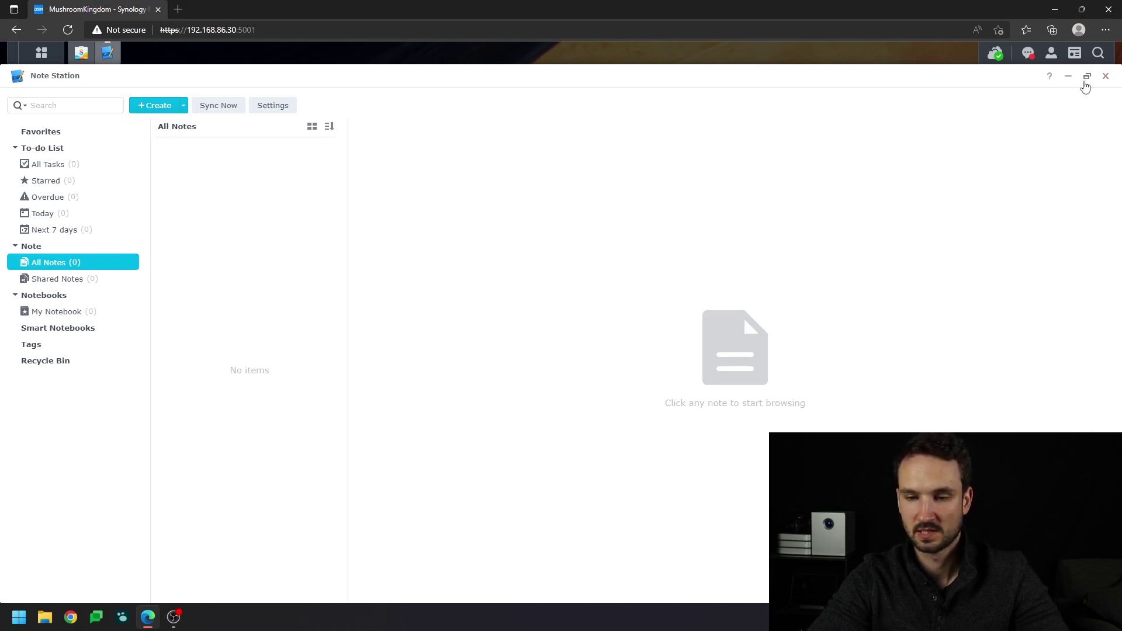
{"action": "left_click", "coordinate": [1086, 78]}
{"action": "left_click_drag", "start_coordinate": [539, 55], "coordinate": [690, 143]}
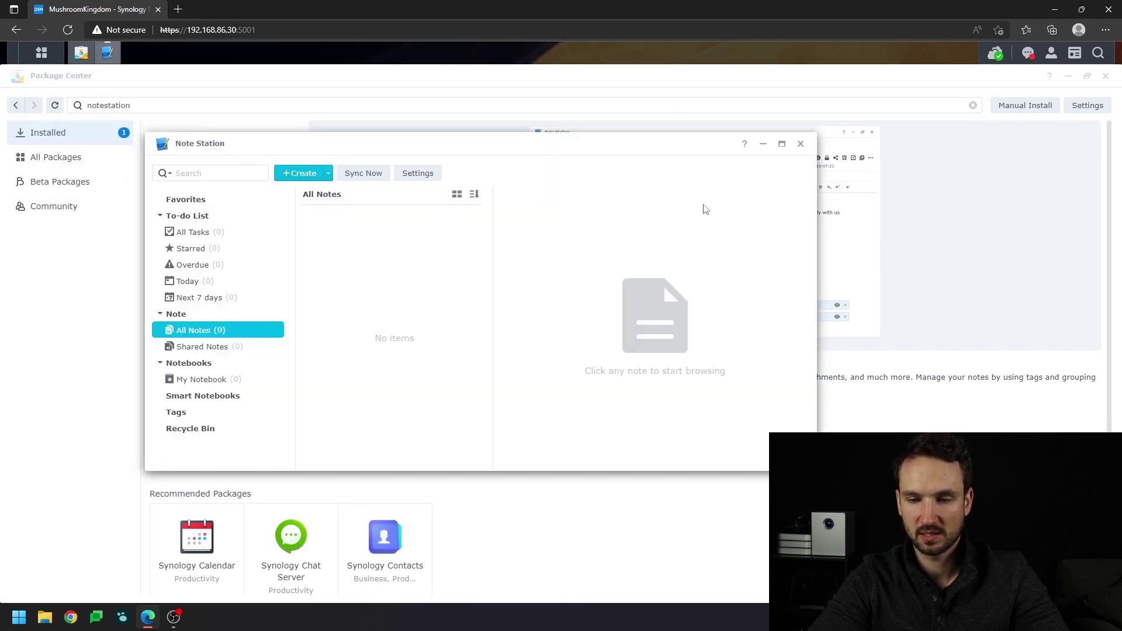
{"action": "left_click", "coordinate": [1067, 77]}
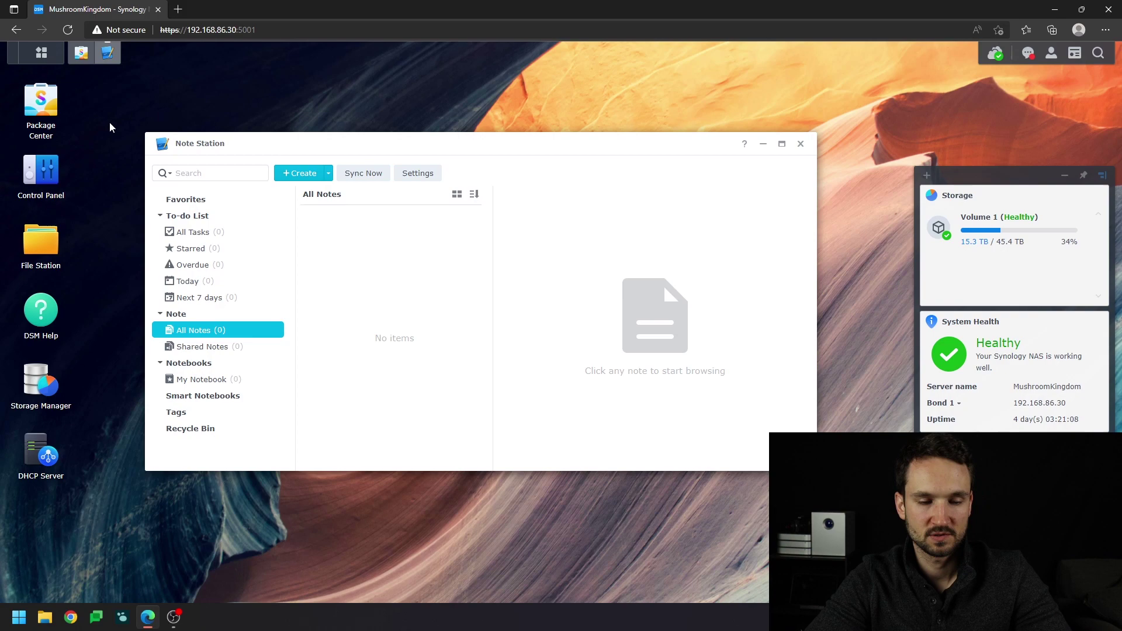
Close Note Station and select Note Station in Control Panel's Login Portal Applications list.
{"action": "left_click", "coordinate": [801, 144]}
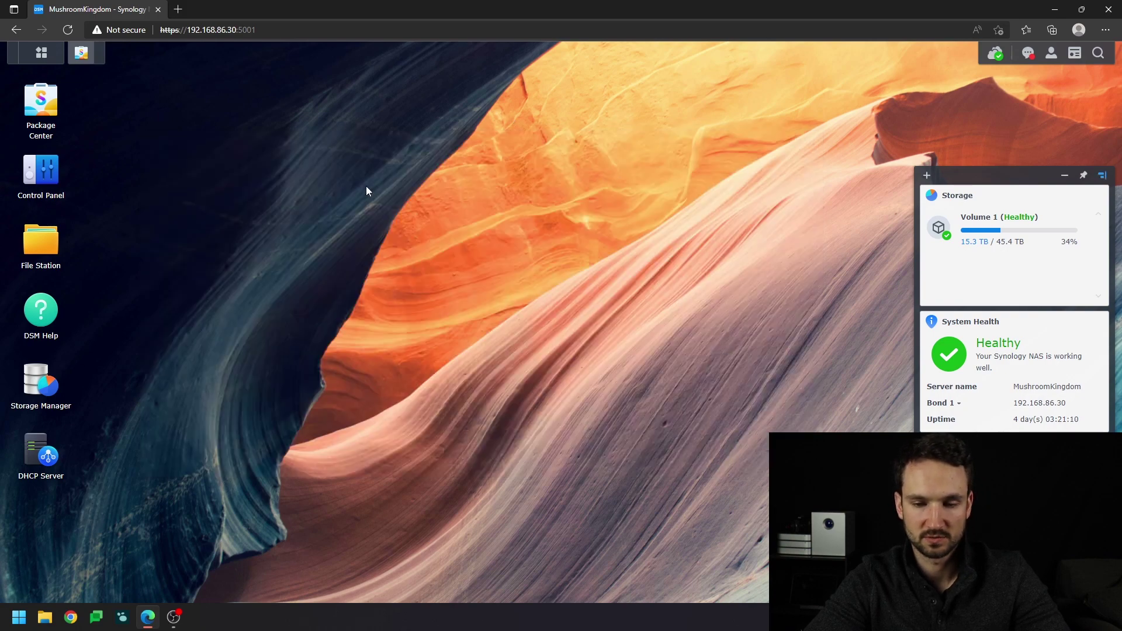
{"action": "left_click", "coordinate": [41, 169]}
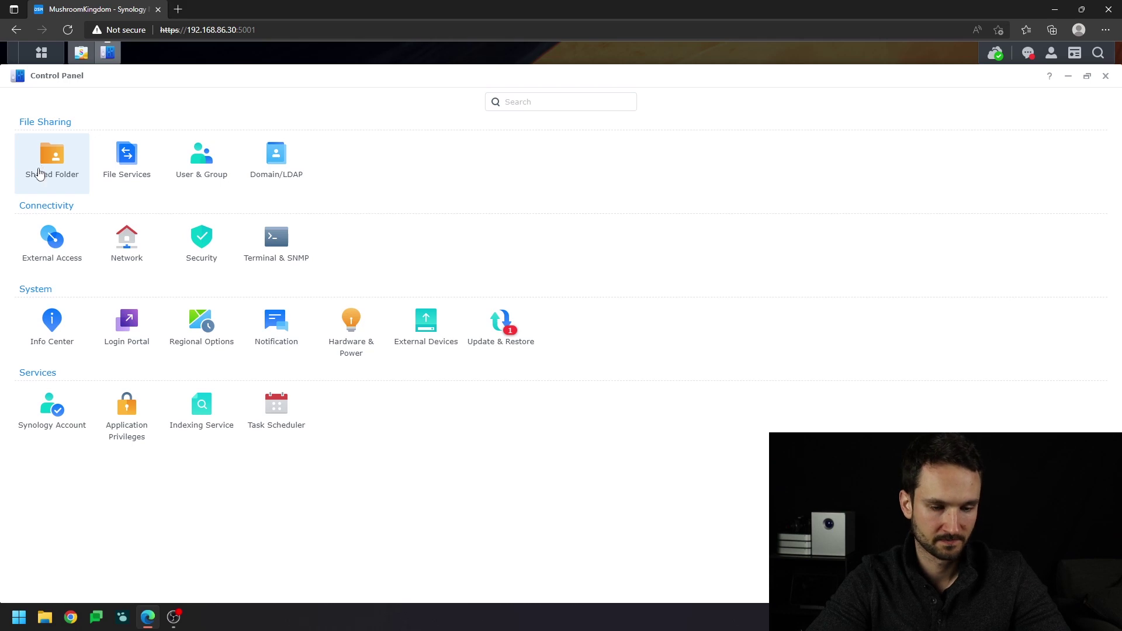
{"action": "left_click", "coordinate": [126, 331]}
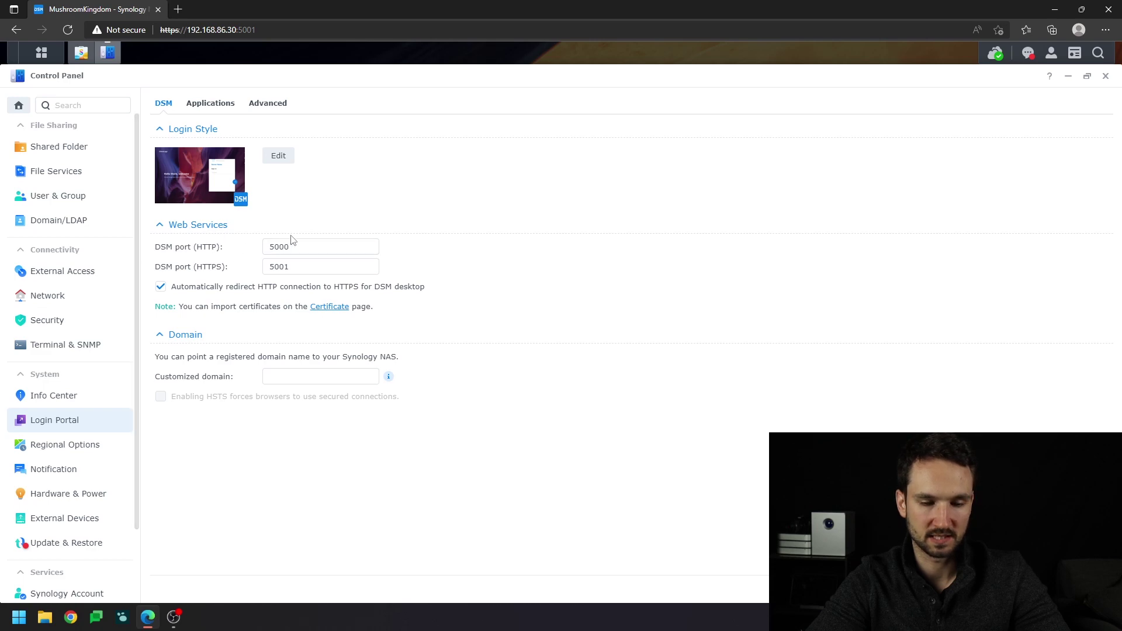
{"action": "left_click", "coordinate": [212, 109]}
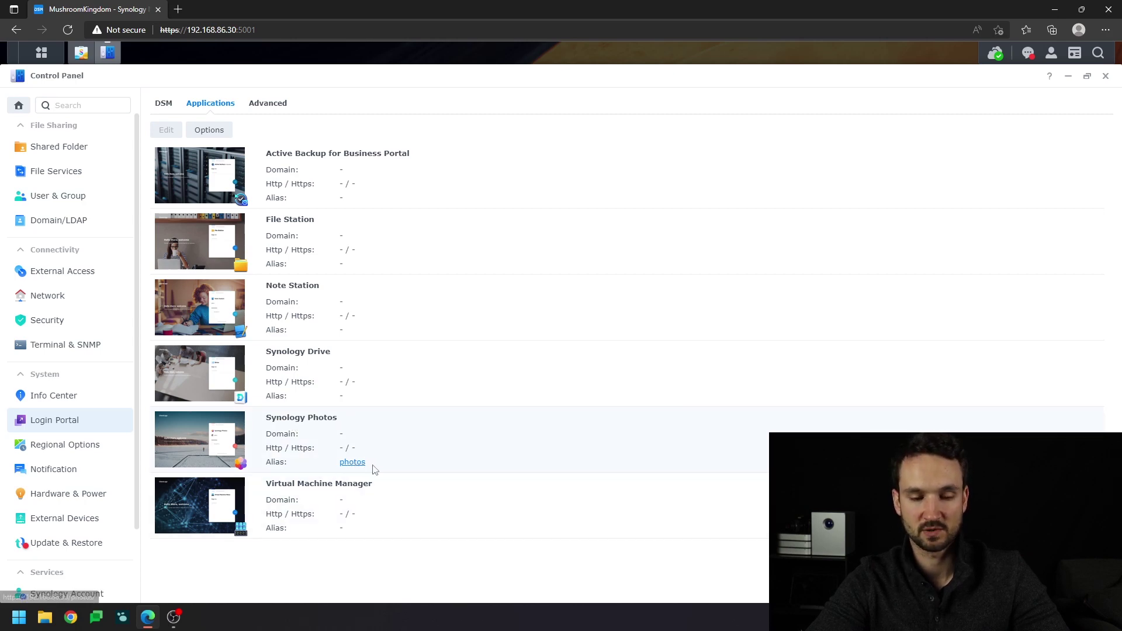
{"action": "left_click", "coordinate": [371, 295]}
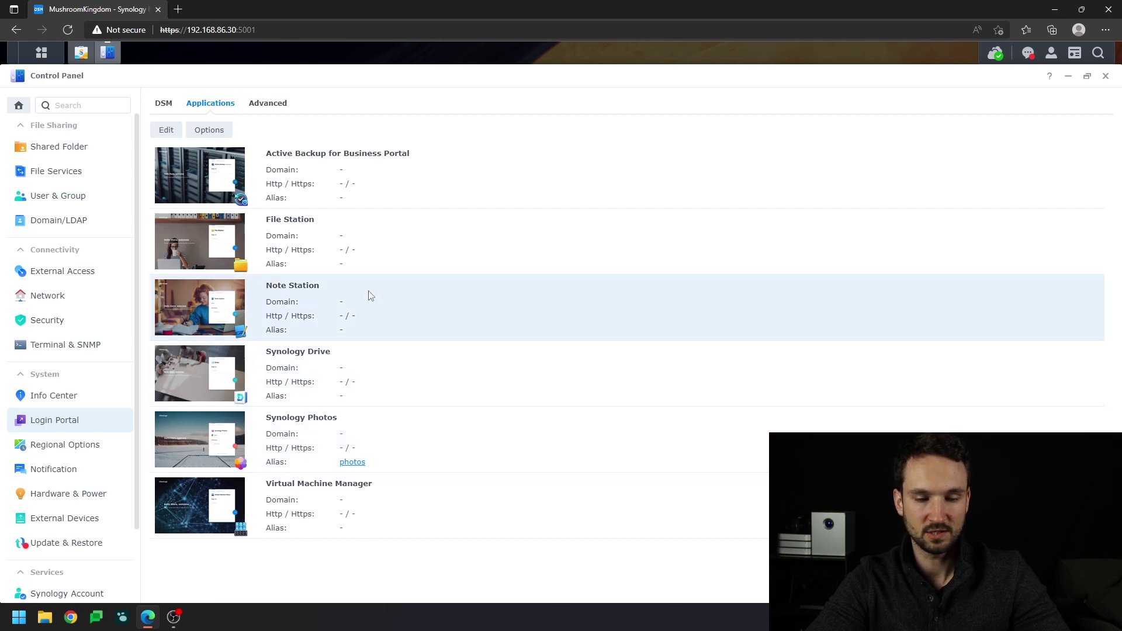
{"action": "left_click", "coordinate": [365, 370]}
{"action": "left_click", "coordinate": [390, 323]}
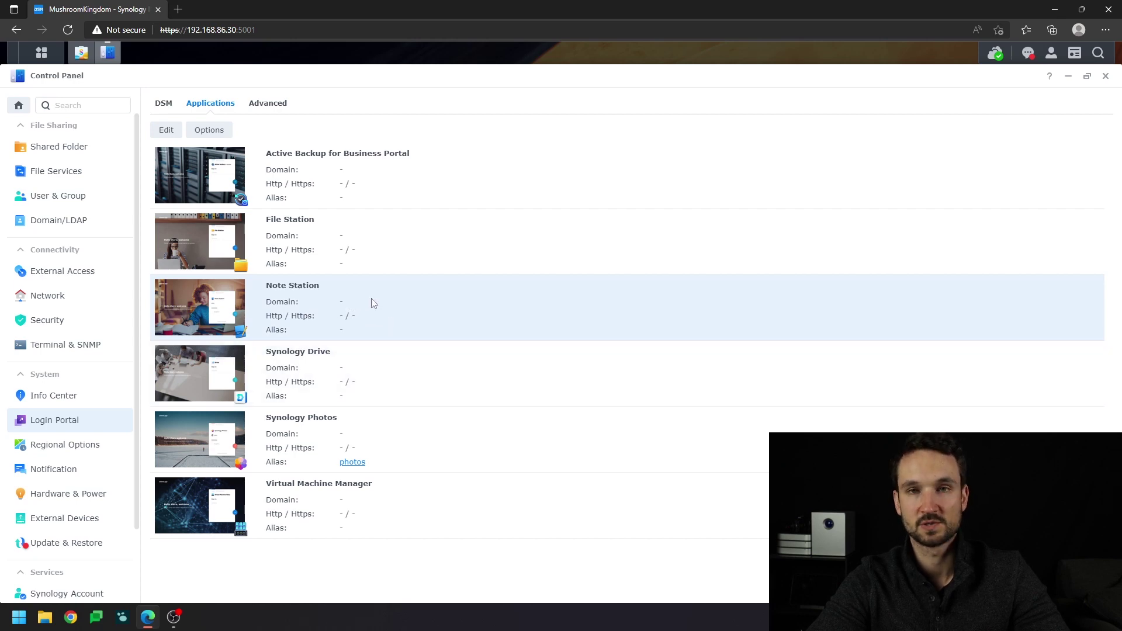
Edit Note Station's login portal, enter the alias 'note', and save it.
{"action": "double_click", "coordinate": [373, 303]}
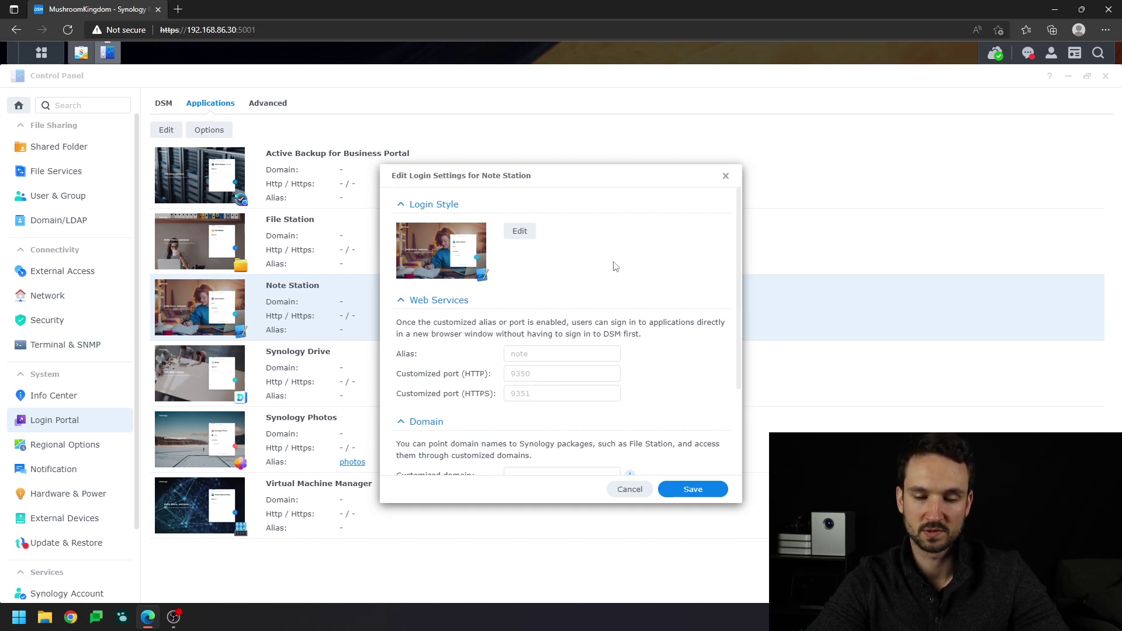
{"action": "left_click", "coordinate": [529, 353]}
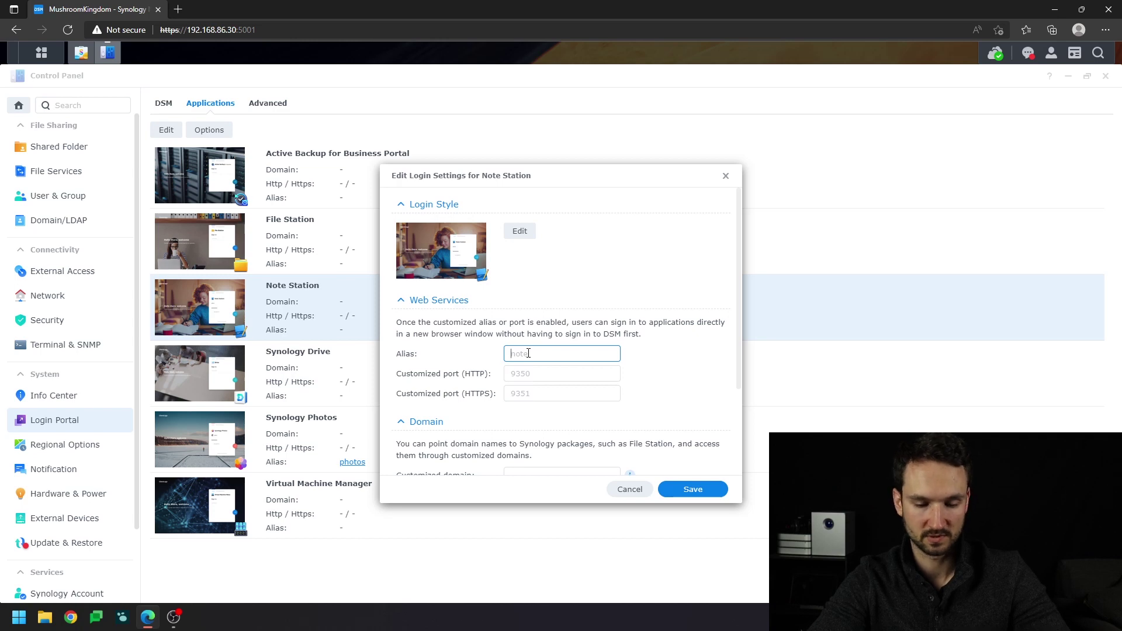
{"action": "type", "text": "note"}
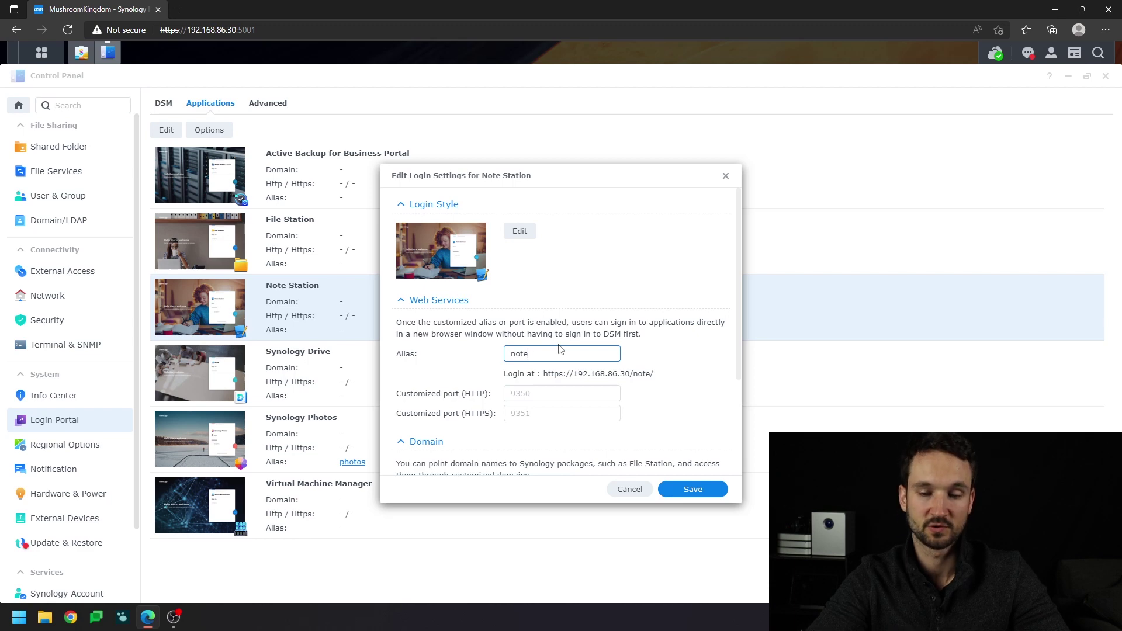
{"action": "scroll", "coordinate": [560, 349], "scroll_direction": "down", "scroll_amount": 5}
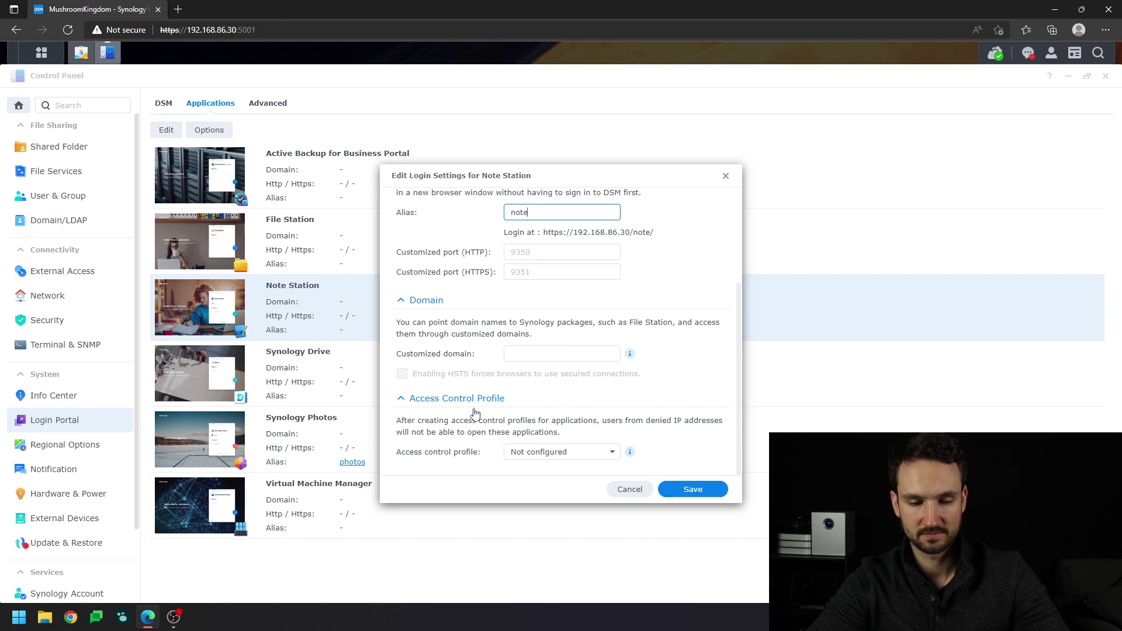
{"action": "left_click", "coordinate": [692, 489]}
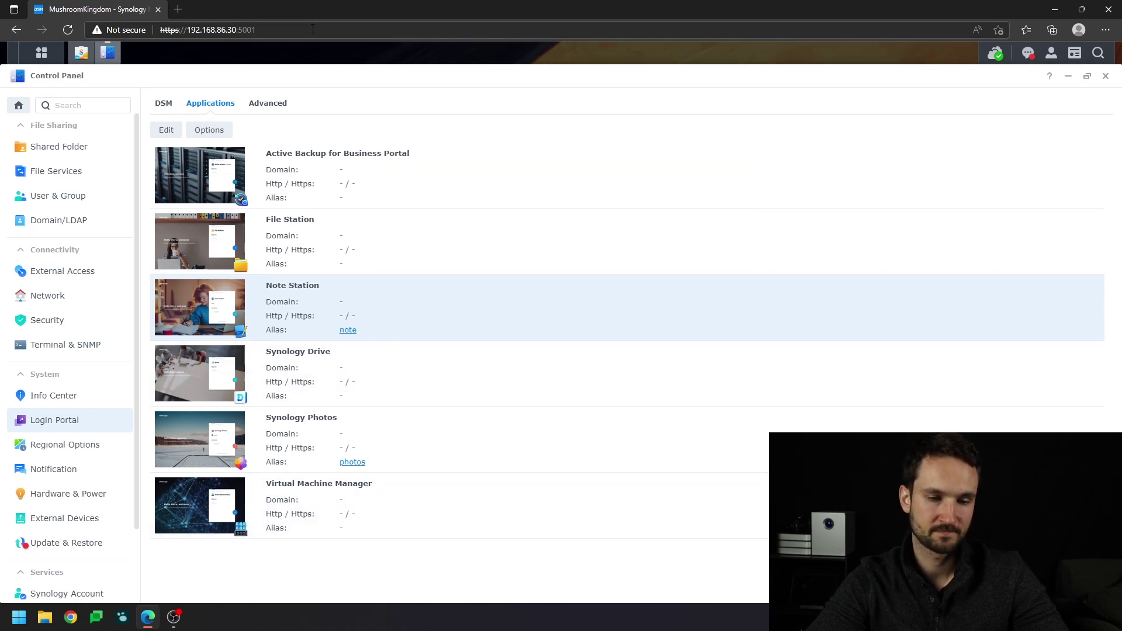
Sign out of DSM from the account menu in the top bar.
{"action": "left_click", "coordinate": [1049, 54]}
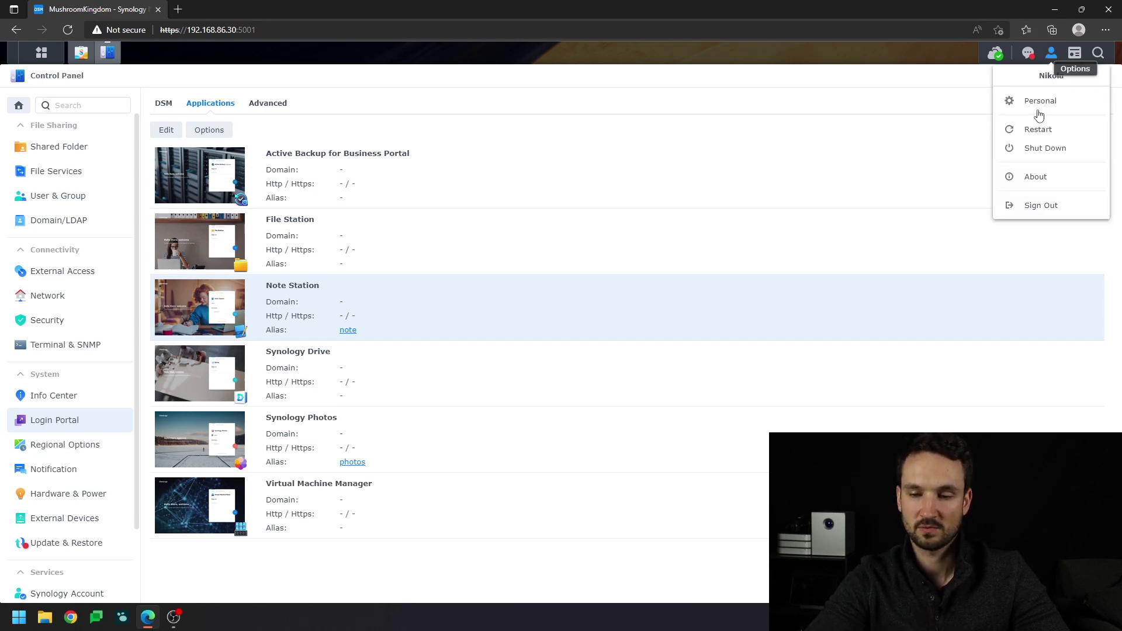
{"action": "left_click", "coordinate": [1040, 206]}
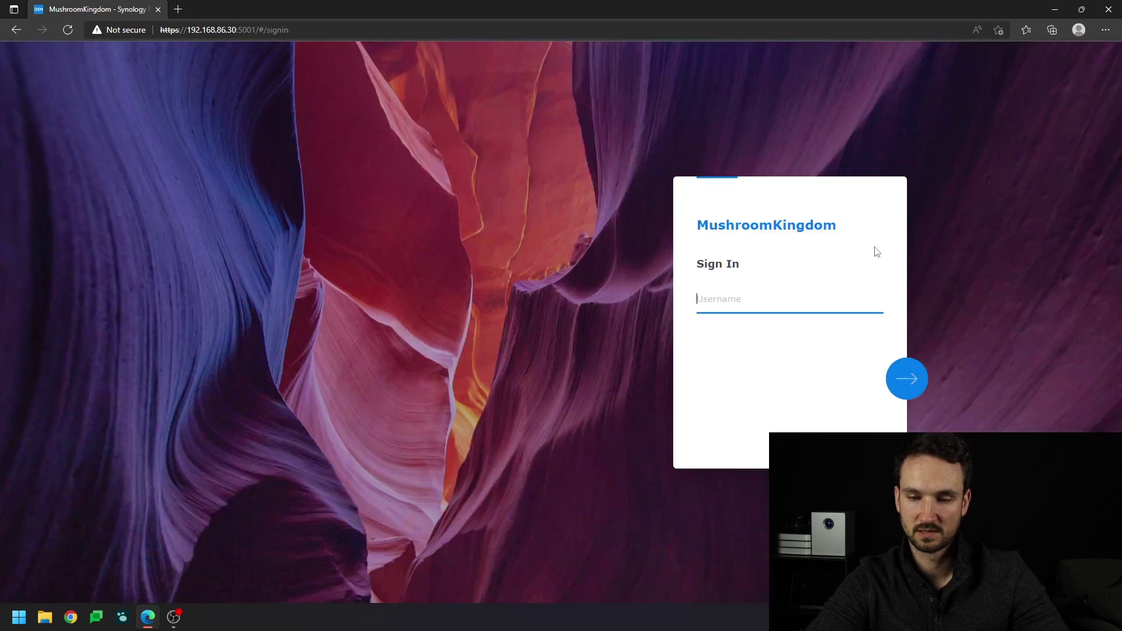
{"action": "left_click", "coordinate": [360, 30]}
{"action": "left_click", "coordinate": [359, 32]}
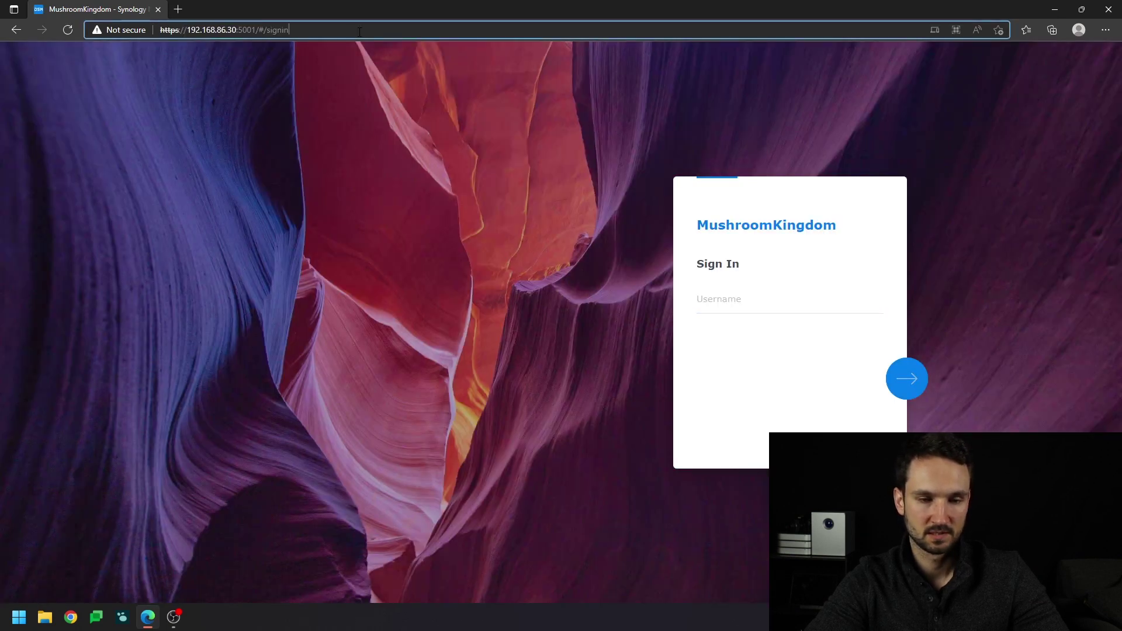
{"action": "key", "text": "BackSpace"}
{"action": "key", "text": "BackSpace"}
{"action": "key", "text": "BackSpace"}
{"action": "key", "text": "BackSpace"}
{"action": "key", "text": "BackSpace"}
{"action": "key", "text": "BackSpace"}
{"action": "key", "text": "BackSpace"}
{"action": "key", "text": "BackSpace"}
{"action": "key", "text": "BackSpace"}
{"action": "key", "text": "BackSpace"}
{"action": "key", "text": "BackSpace"}
{"action": "key", "text": "BackSpace"}
{"action": "key", "text": "BackSpace"}
{"action": "key", "text": "BackSpace"}
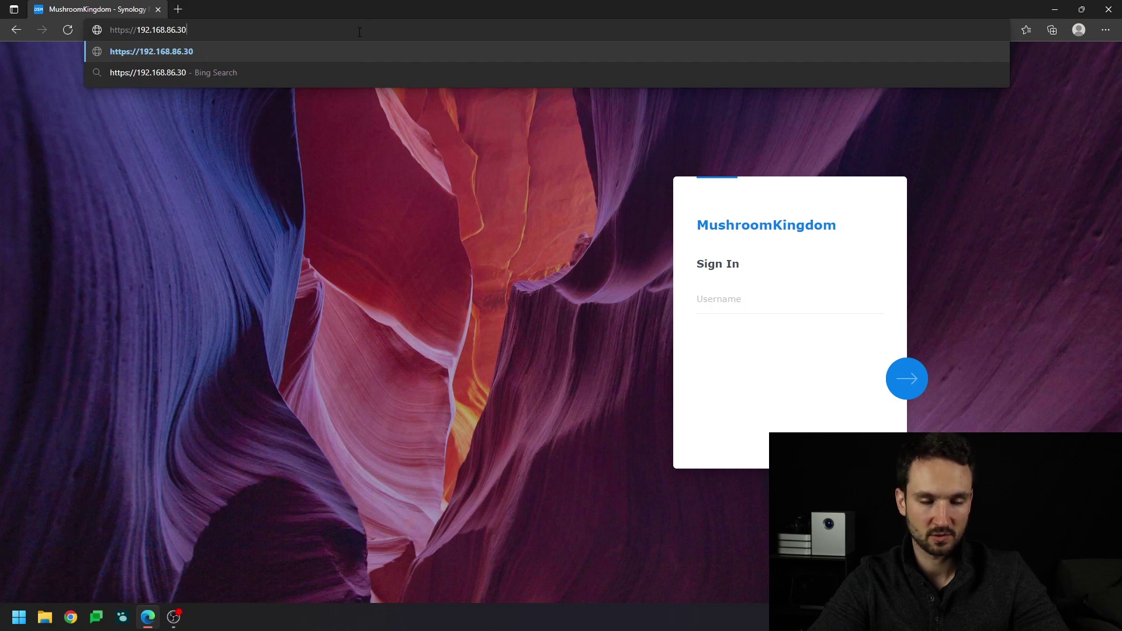
{"action": "type", "text": "/note"}
{"action": "key", "text": "Return"}
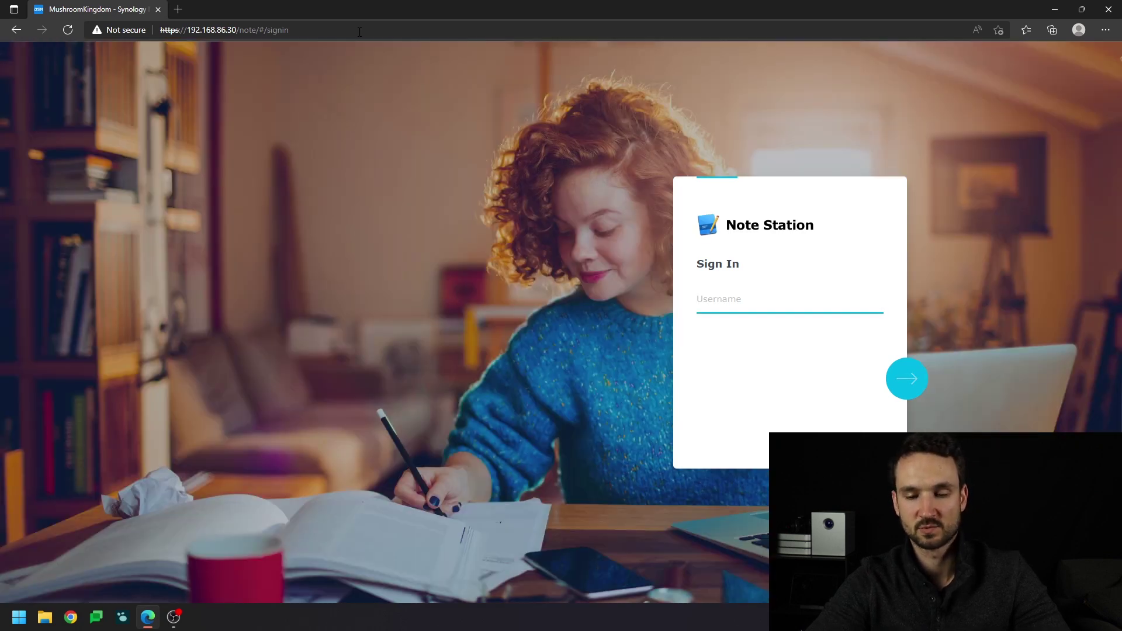
Sign in to Note Station with the account username, password and two-step verification code.
{"action": "left_click", "coordinate": [727, 301]}
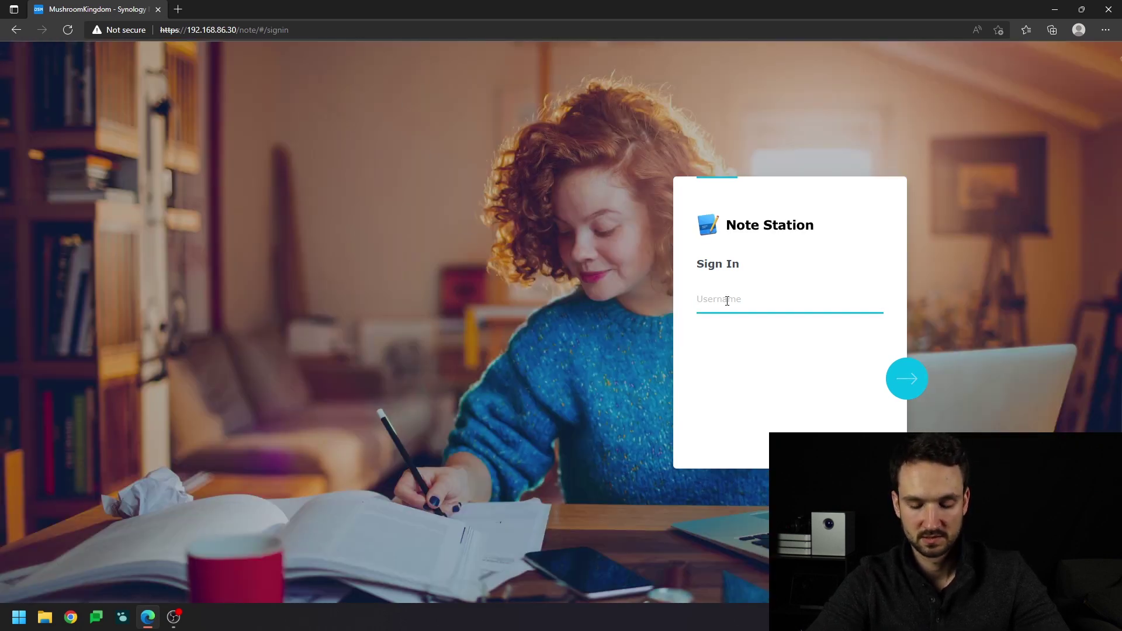
{"action": "key", "text": "Return"}
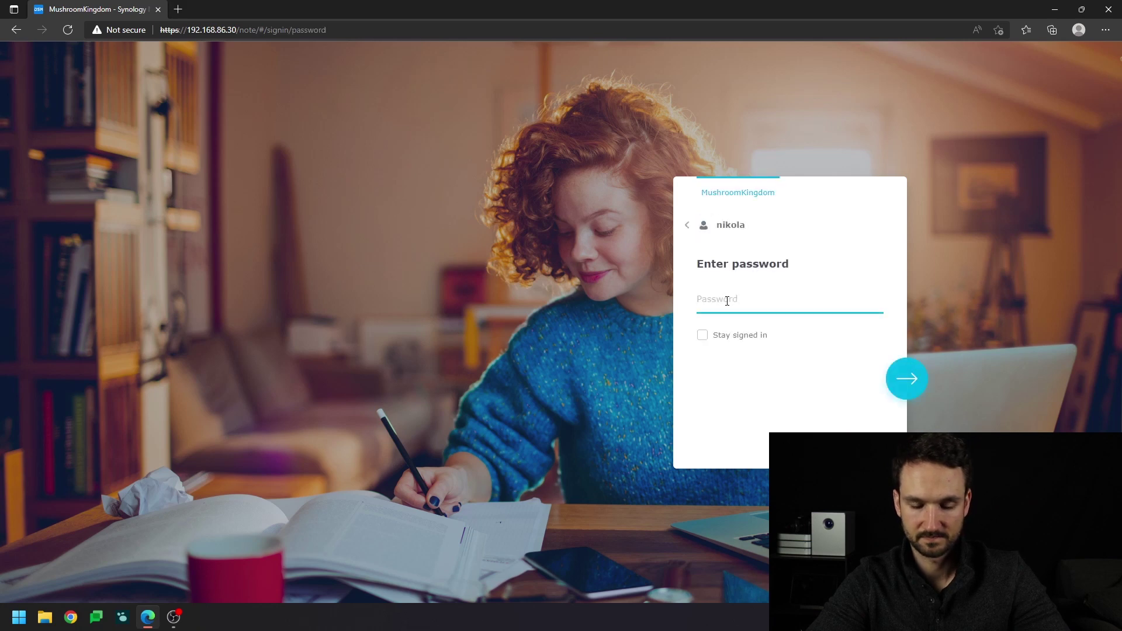
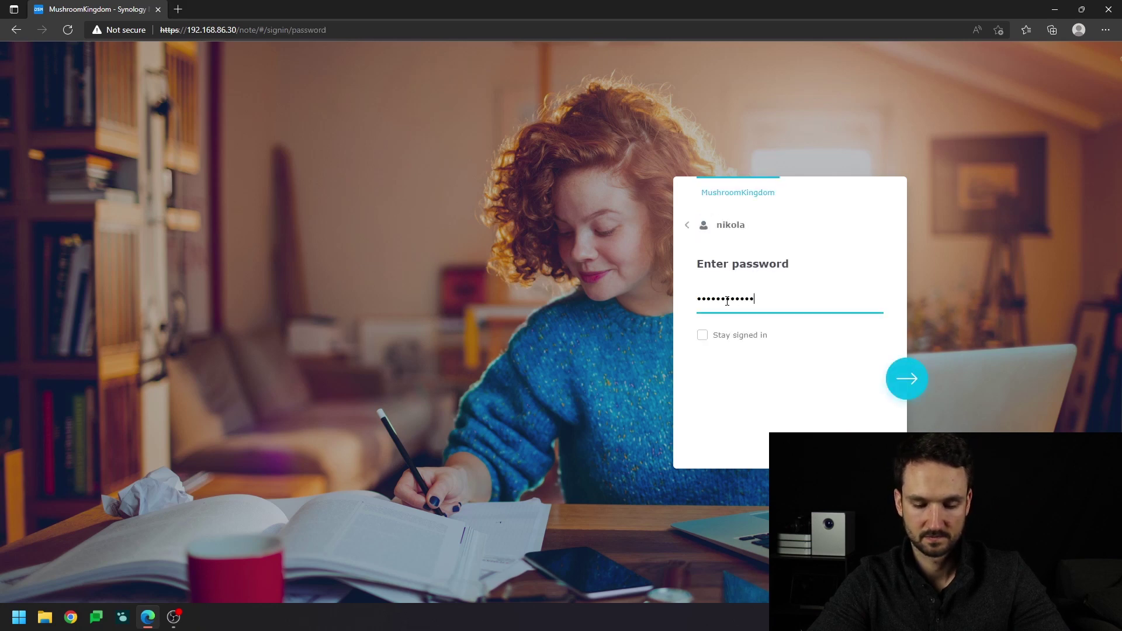
{"action": "key", "text": "Return"}
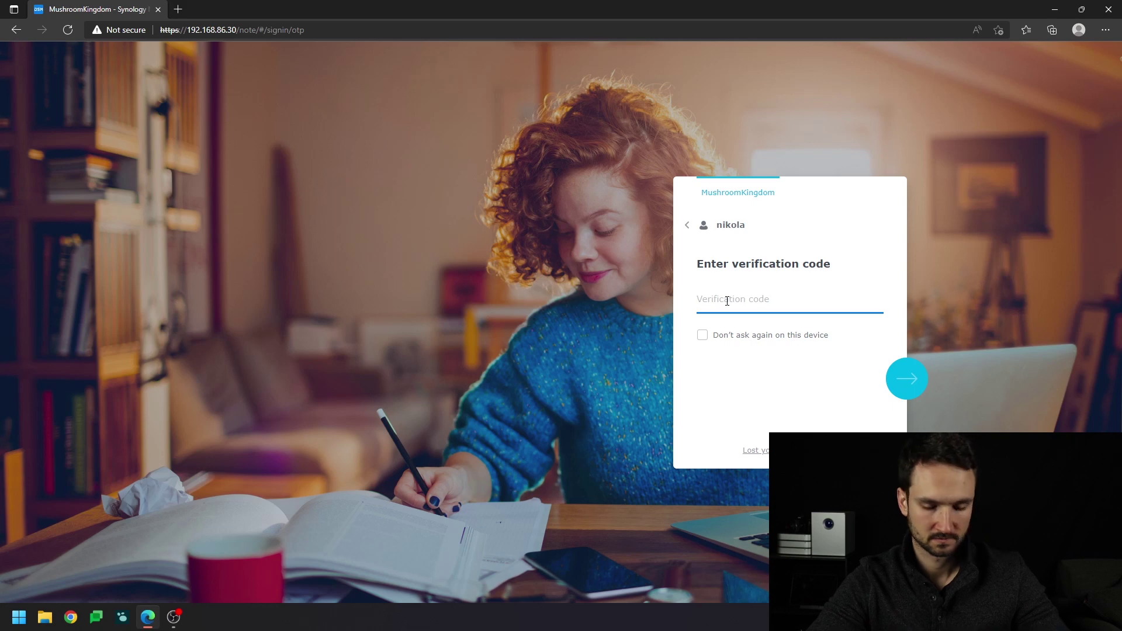
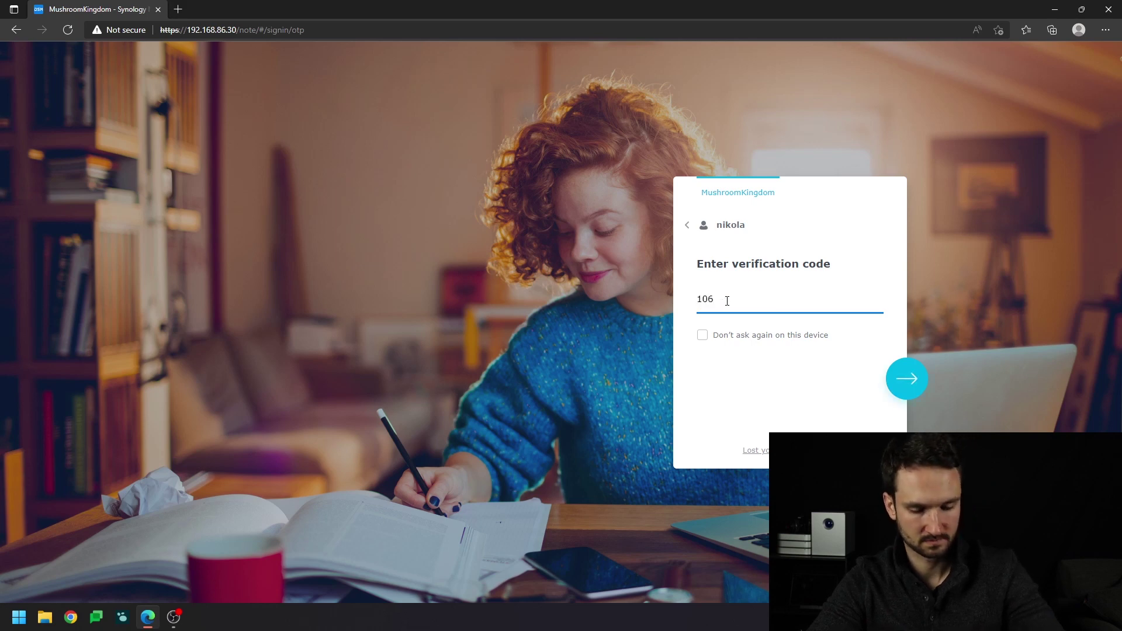
{"action": "key", "text": "Return"}
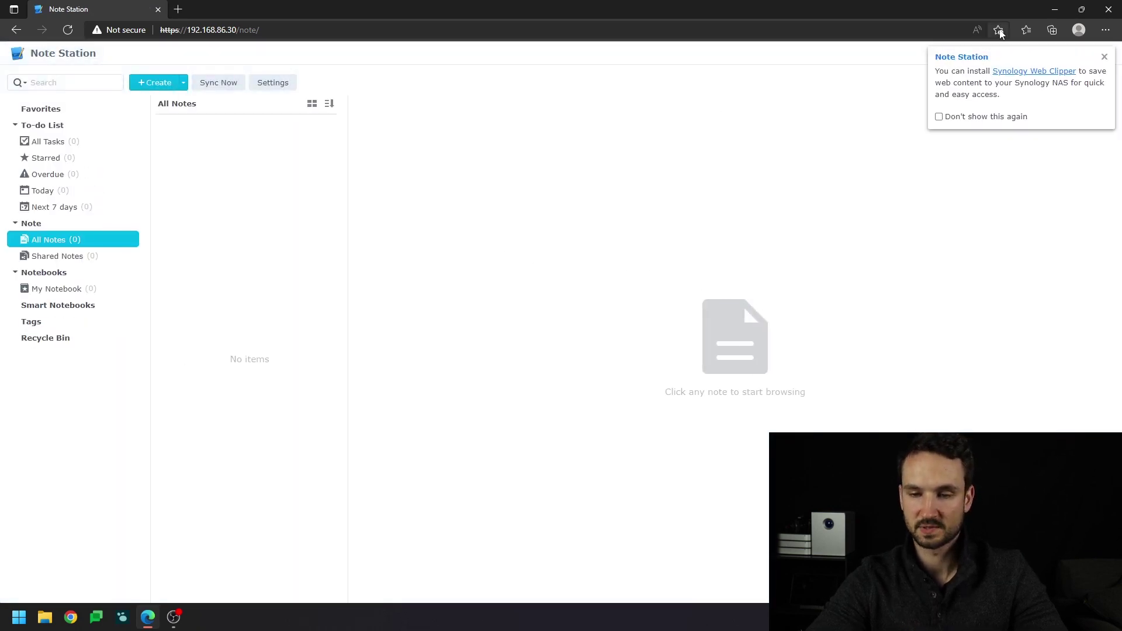
Close the Web Clipper notification at the top right of Note Station.
{"action": "left_click", "coordinate": [1104, 56]}
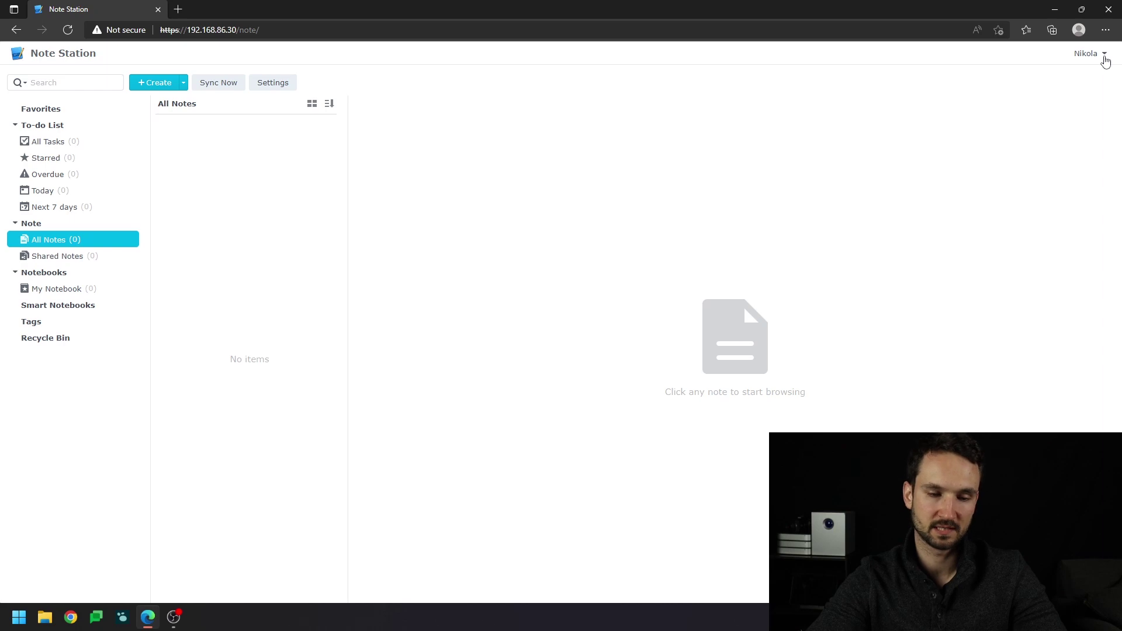